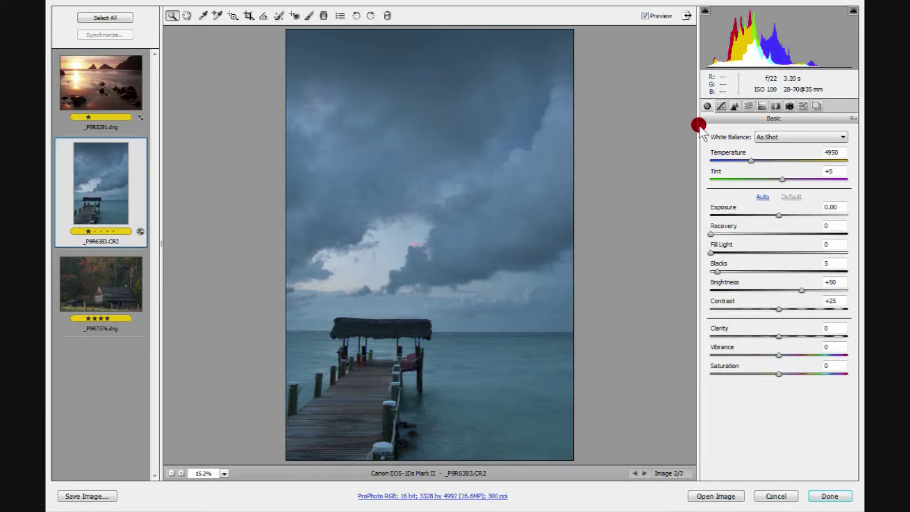
# Browse the Tone Curve, Detail, HSL/Grayscale, Split Toning and Lens Corrections panels, then return to Basic
pyautogui.click(721, 106)
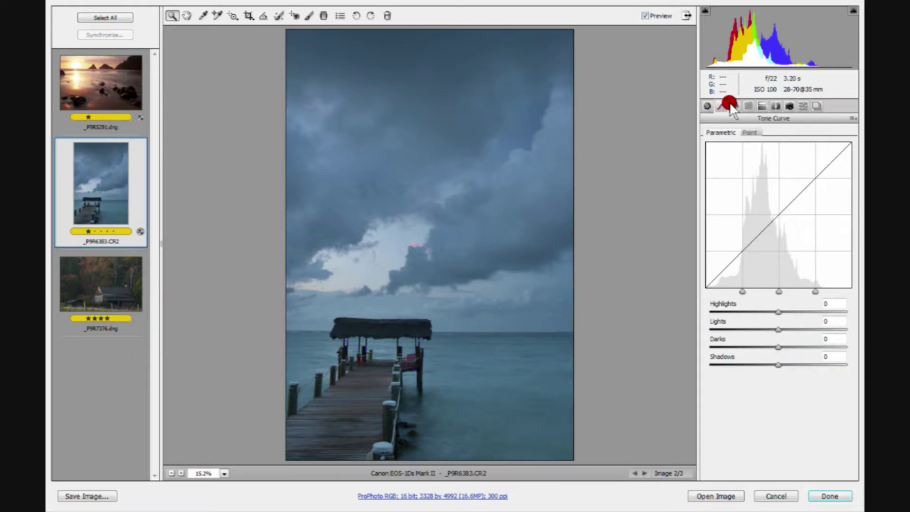
pyautogui.click(734, 107)
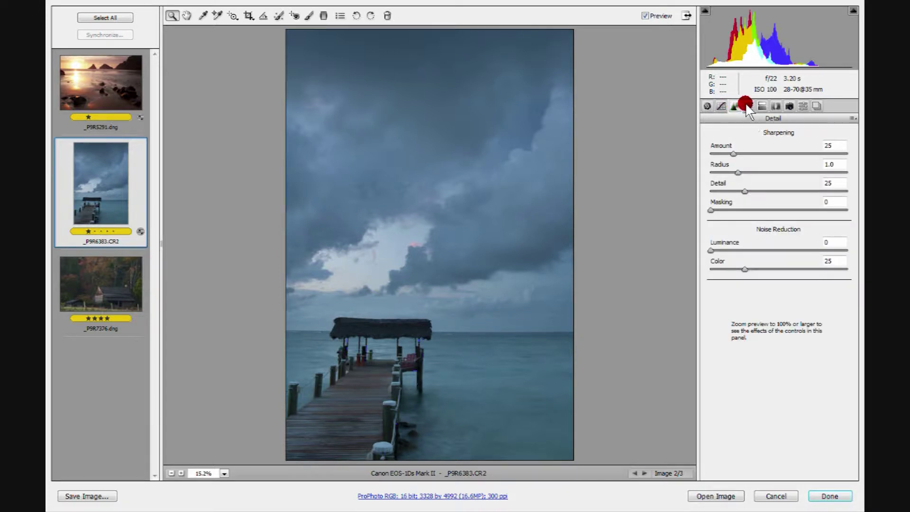
pyautogui.click(748, 107)
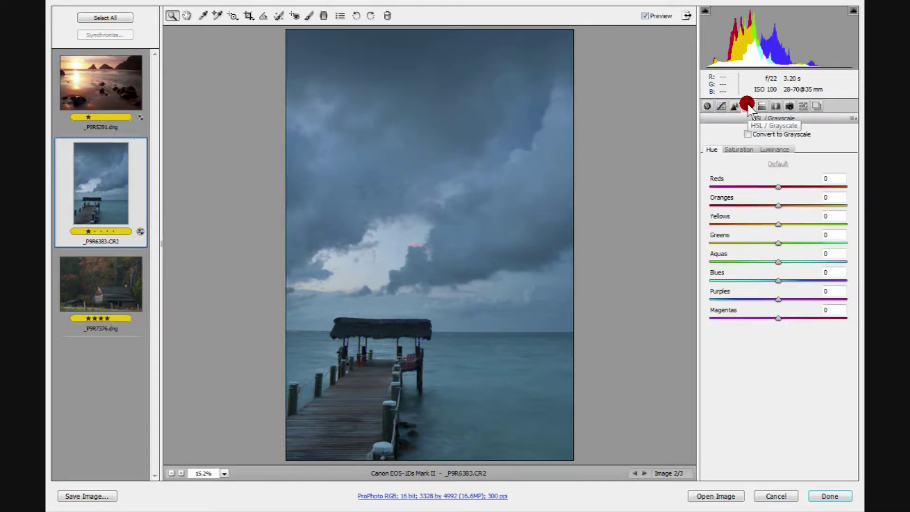
pyautogui.click(759, 107)
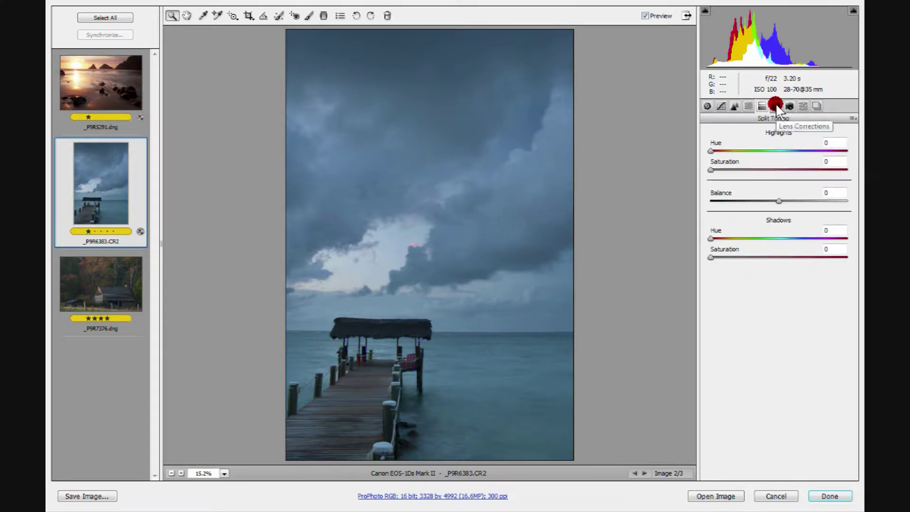
pyautogui.click(776, 107)
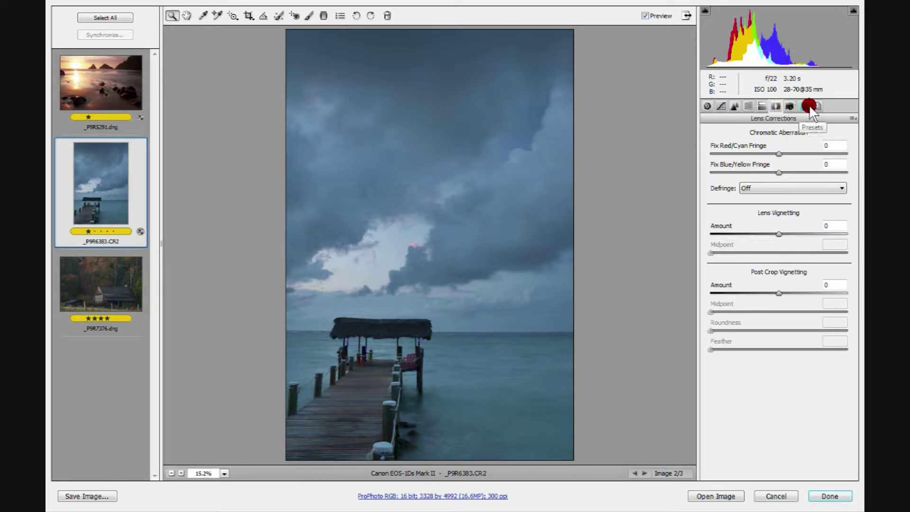
pyautogui.click(706, 105)
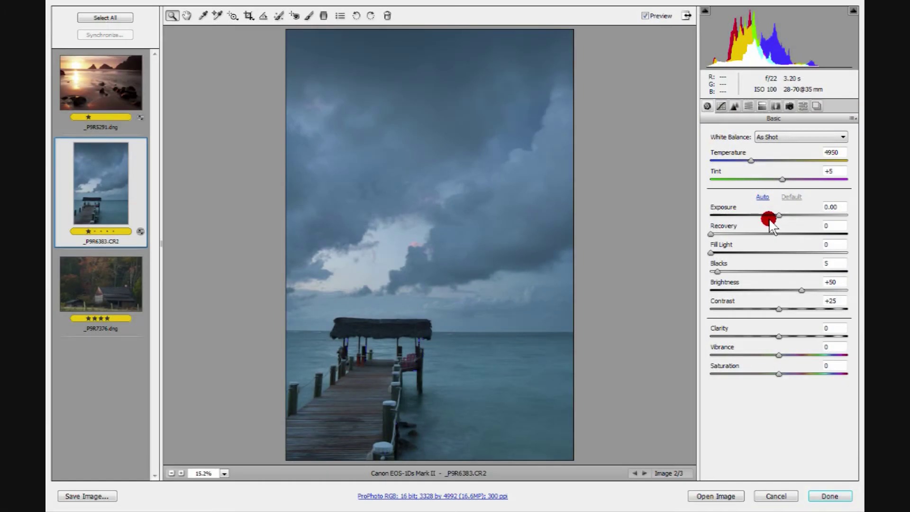
# Try Auto tone, then Exposure +2.45 and raised Fill Light on the pier photo, resetting to defaults
pyautogui.click(763, 197)
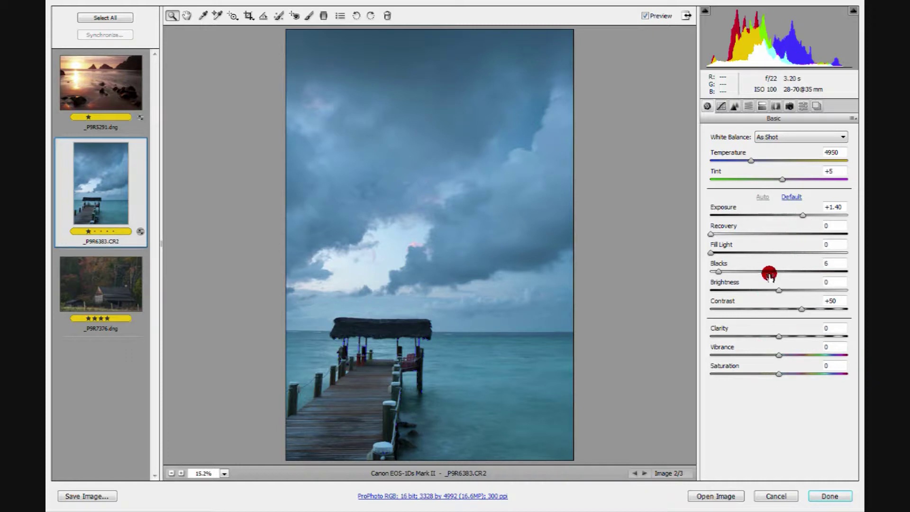
pyautogui.click(790, 198)
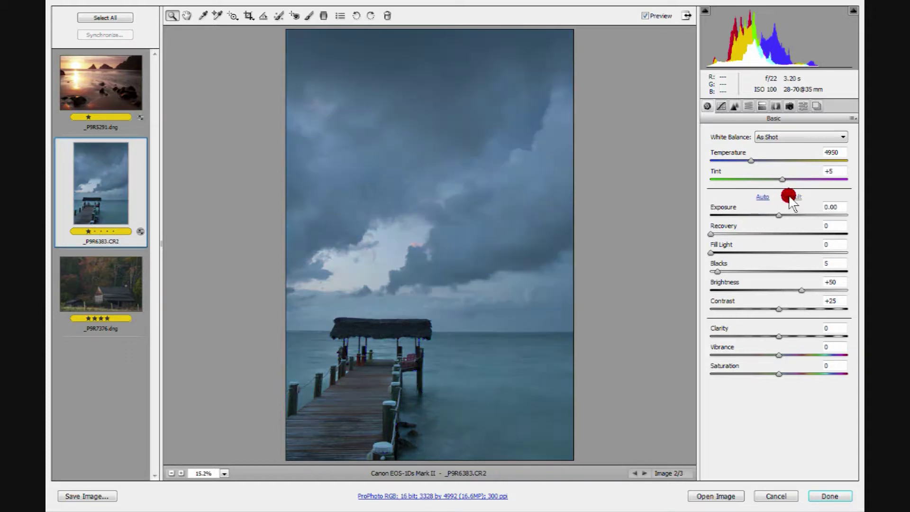
pyautogui.moveTo(778, 214); pyautogui.dragTo(821, 214)
pyautogui.moveTo(710, 253); pyautogui.dragTo(792, 252)
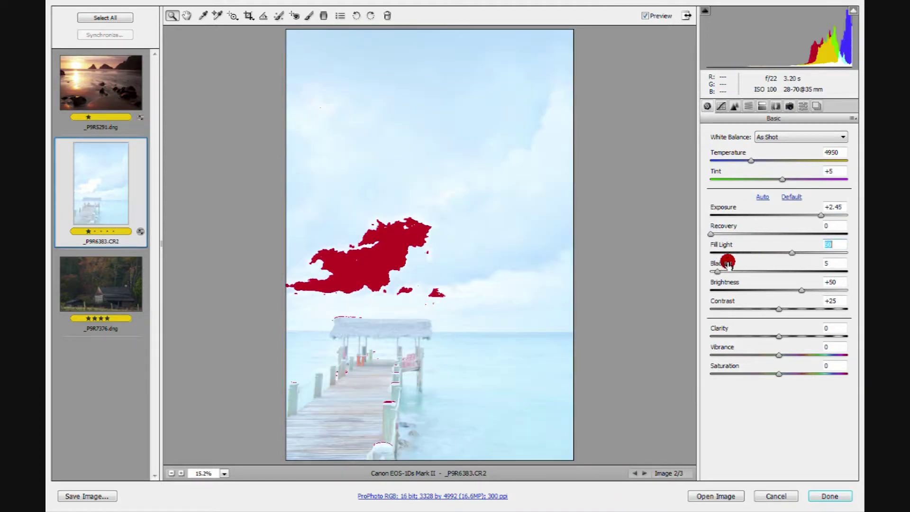
pyautogui.click(789, 197)
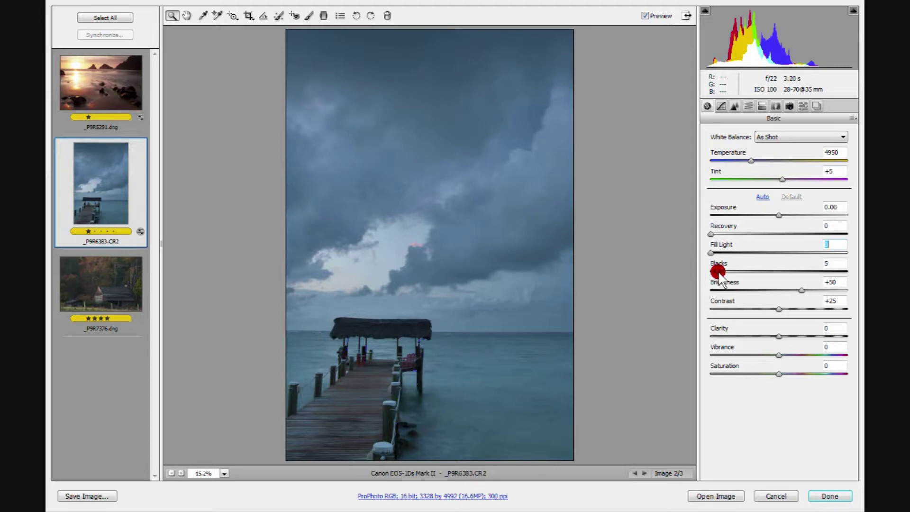
# Test Blacks at 0 and back to 5, then try Exposure near +1.10 before entering 0
pyautogui.moveTo(712, 269); pyautogui.dragTo(748, 269)
pyautogui.click(790, 197)
pyautogui.moveTo(777, 217); pyautogui.dragTo(730, 223)
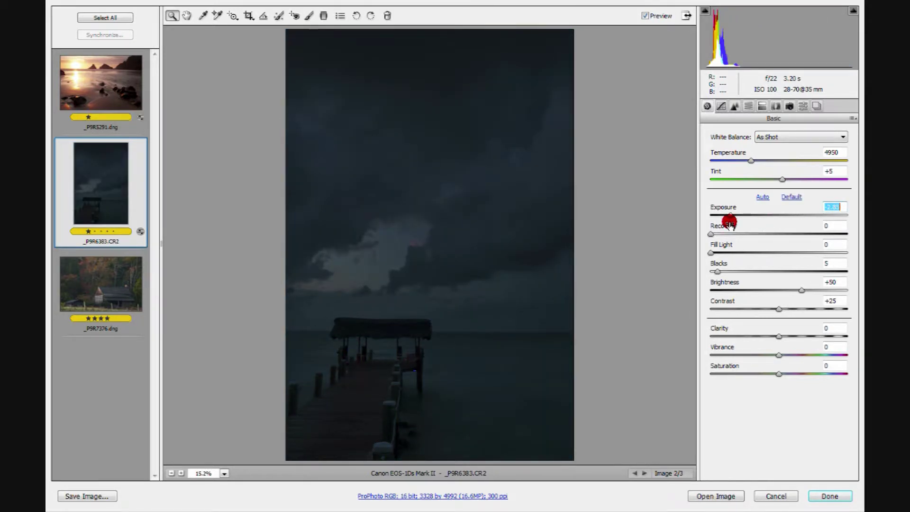
pyautogui.write('0')
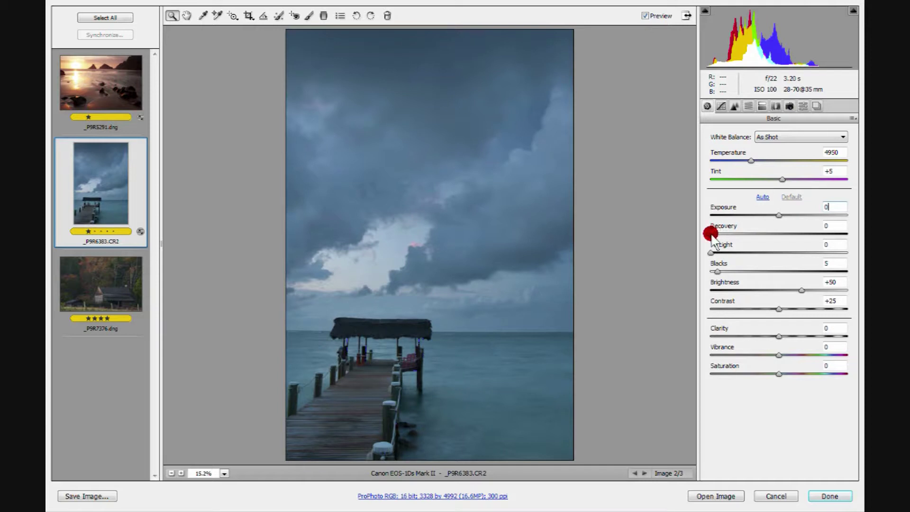
# Load _P9R5291.dng, test Recovery at 100 then undo to 0, and raise Fill Light well above 0
pyautogui.click(88, 92)
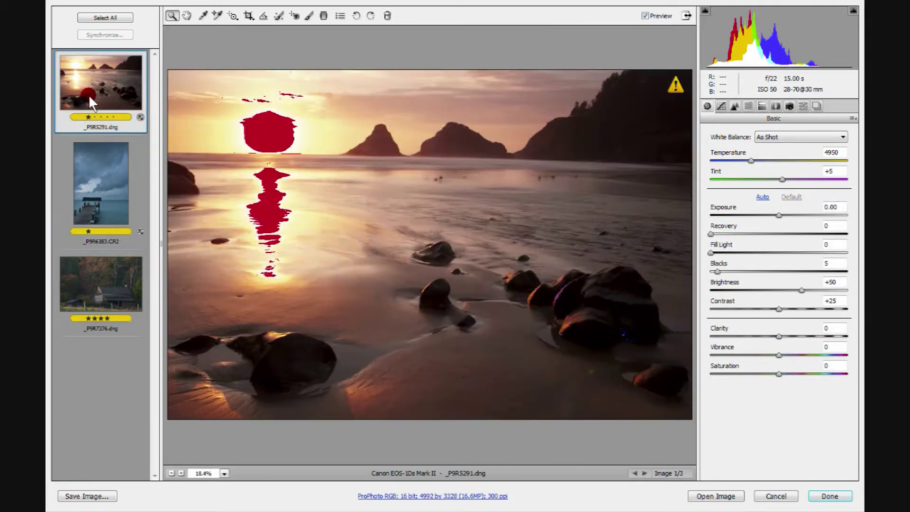
pyautogui.click(730, 261)
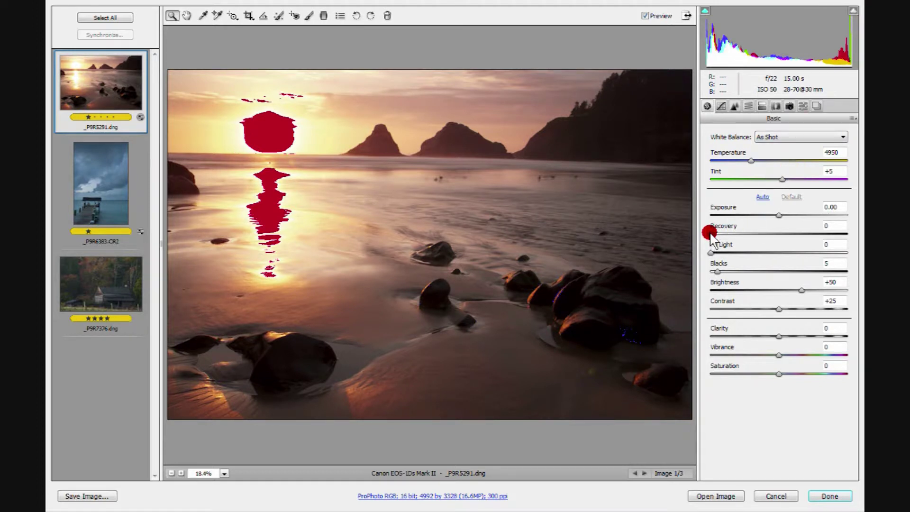
pyautogui.moveTo(709, 234)
pyautogui.mouseDown()
pyautogui.moveTo(859, 235)
pyautogui.moveTo(704, 246)
pyautogui.mouseUp()
pyautogui.moveTo(710, 234); pyautogui.dragTo(847, 234)
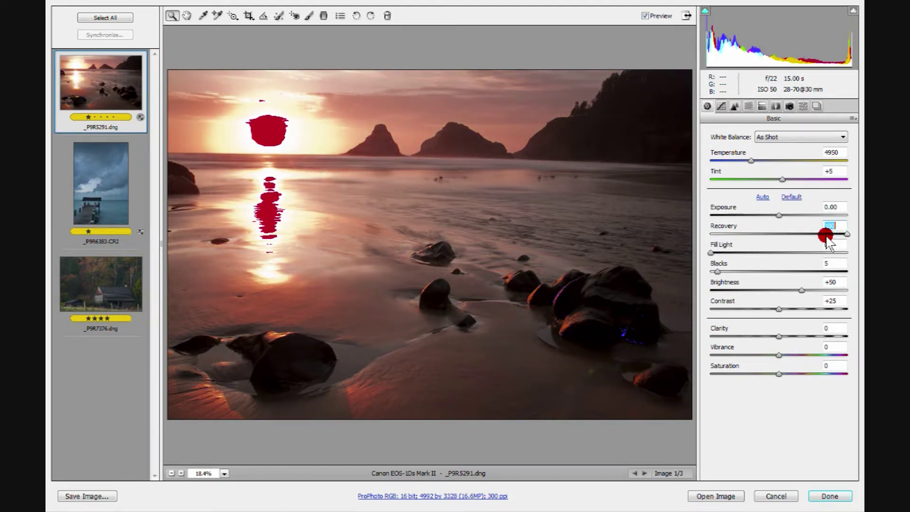
pyautogui.hotkey('ctrl', 'z')
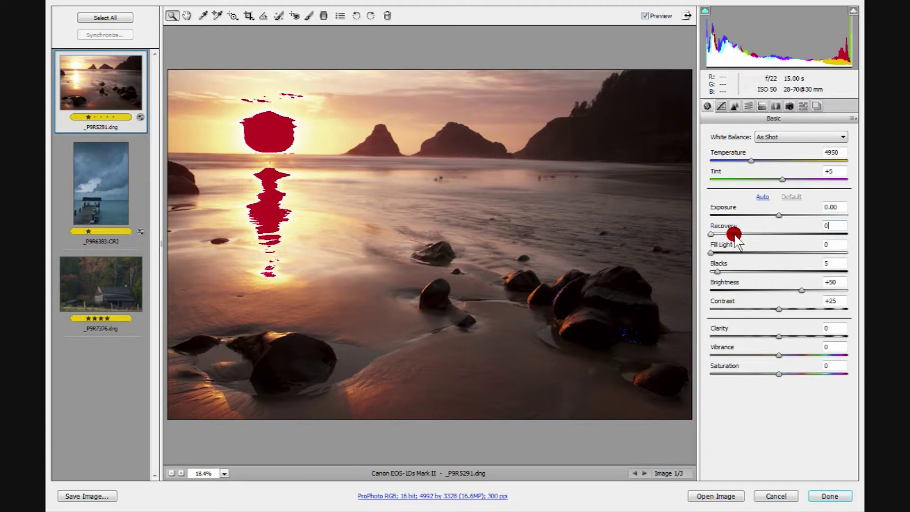
pyautogui.moveTo(737, 241); pyautogui.dragTo(707, 230)
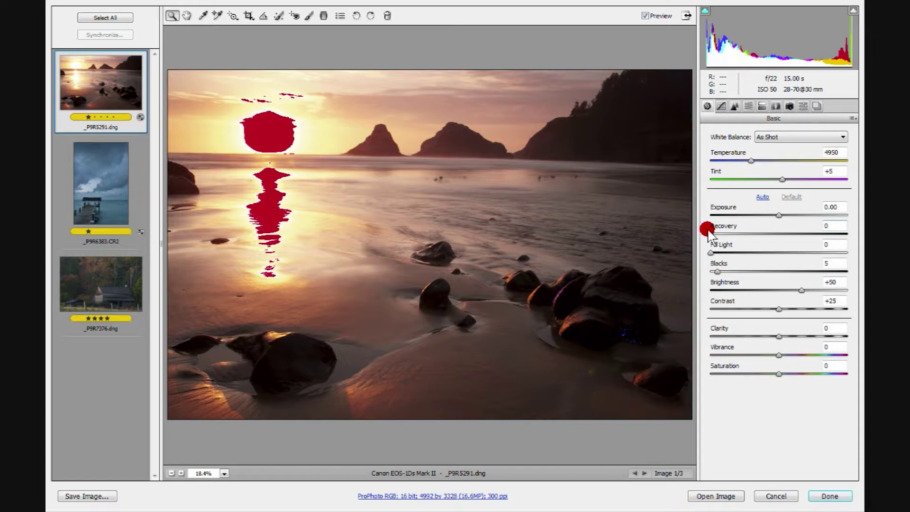
pyautogui.moveTo(707, 229); pyautogui.dragTo(791, 252)
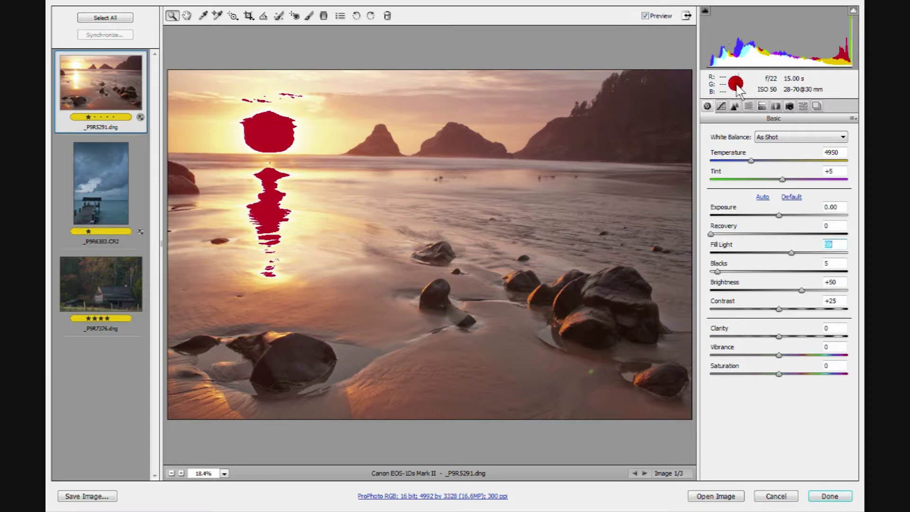
# Return Fill Light to 0 after testing 100, and pull Blacks down toward 0
pyautogui.moveTo(790, 251); pyautogui.dragTo(855, 247)
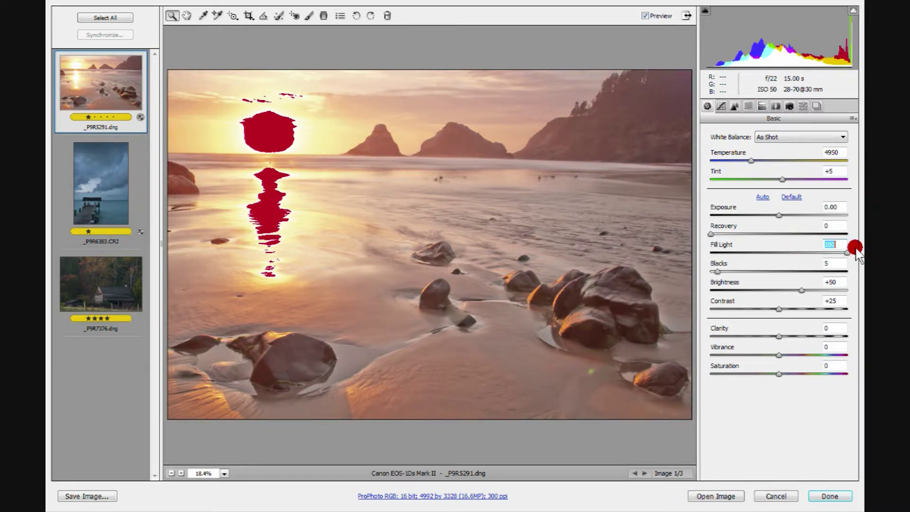
pyautogui.write('0')
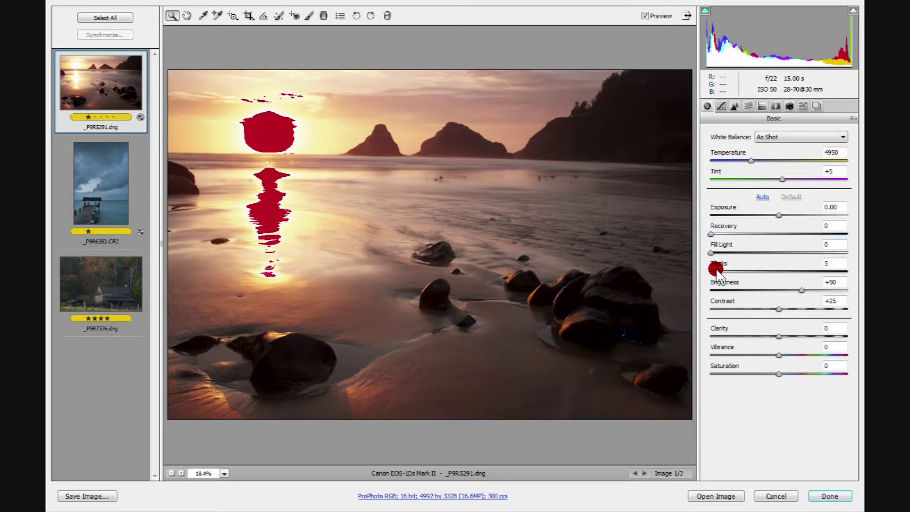
pyautogui.moveTo(717, 275); pyautogui.dragTo(703, 272)
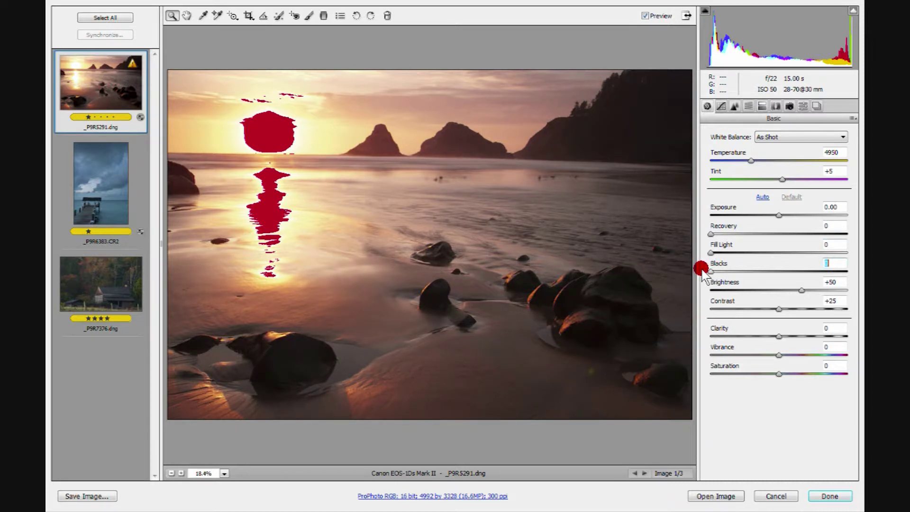
pyautogui.moveTo(703, 273)
pyautogui.mouseDown()
pyautogui.moveTo(781, 271)
pyautogui.moveTo(710, 270)
pyautogui.mouseUp()
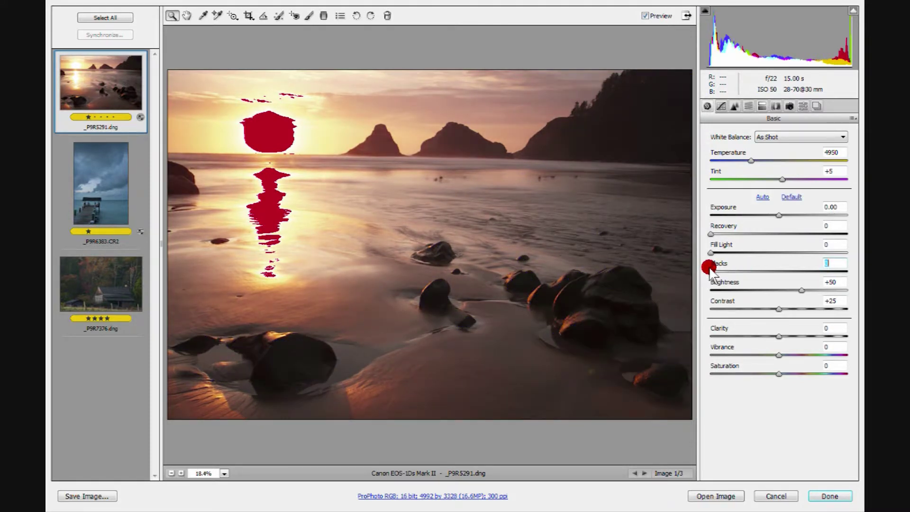
# Restore Blacks to 5 and Brightness to its default +50 after trying higher and lower values
pyautogui.doubleClick(789, 270)
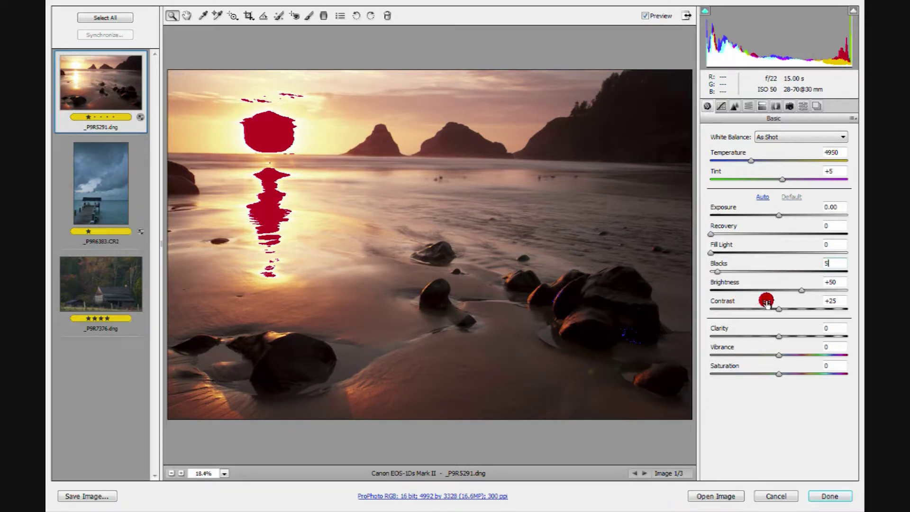
pyautogui.moveTo(800, 289)
pyautogui.mouseDown()
pyautogui.moveTo(825, 290)
pyautogui.moveTo(729, 290)
pyautogui.moveTo(839, 283)
pyautogui.moveTo(804, 283)
pyautogui.mouseUp()
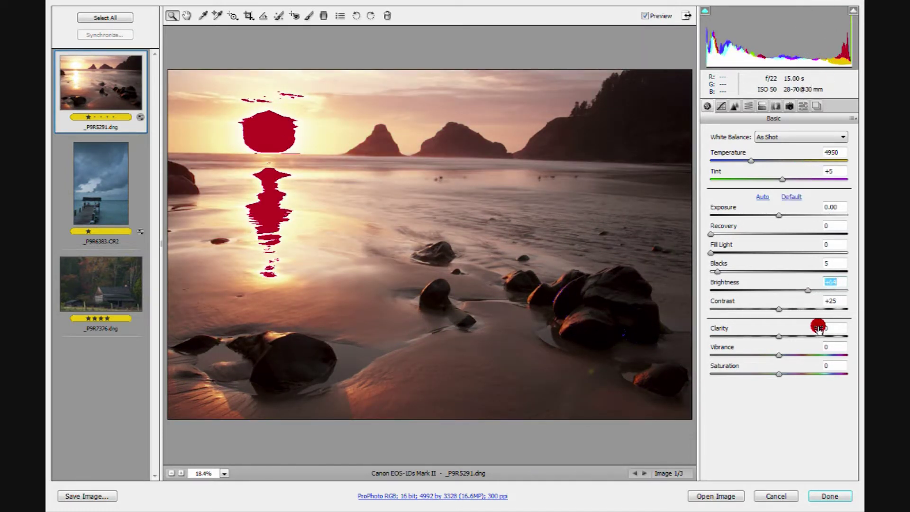
pyautogui.moveTo(807, 288)
pyautogui.mouseDown()
pyautogui.moveTo(715, 297)
pyautogui.moveTo(739, 286)
pyautogui.moveTo(790, 289)
pyautogui.mouseUp()
pyautogui.doubleClick(789, 290)
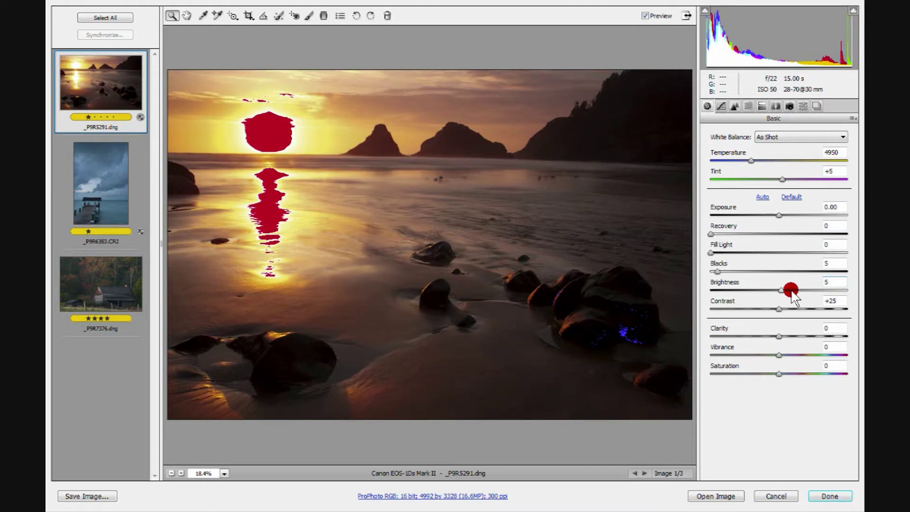
# Set Contrast to +25 after testing +99 and -16, then load the cabin photo _P9R7376.dng
pyautogui.moveTo(778, 308); pyautogui.dragTo(846, 306)
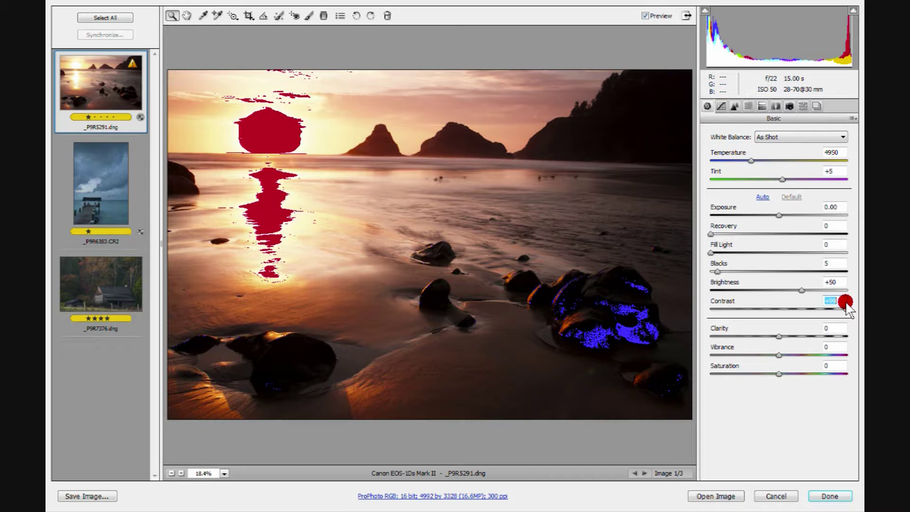
pyautogui.moveTo(846, 306)
pyautogui.mouseDown()
pyautogui.moveTo(757, 307)
pyautogui.moveTo(858, 300)
pyautogui.mouseUp()
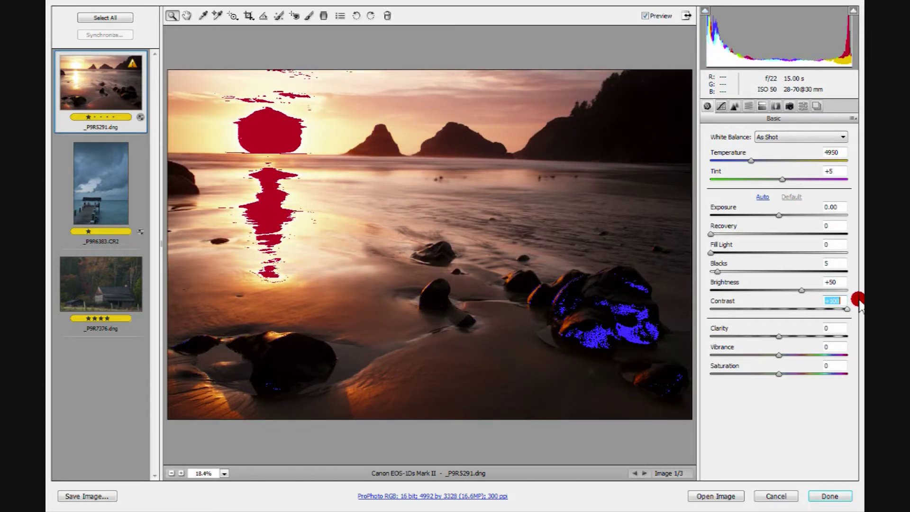
pyautogui.moveTo(857, 300); pyautogui.dragTo(791, 308)
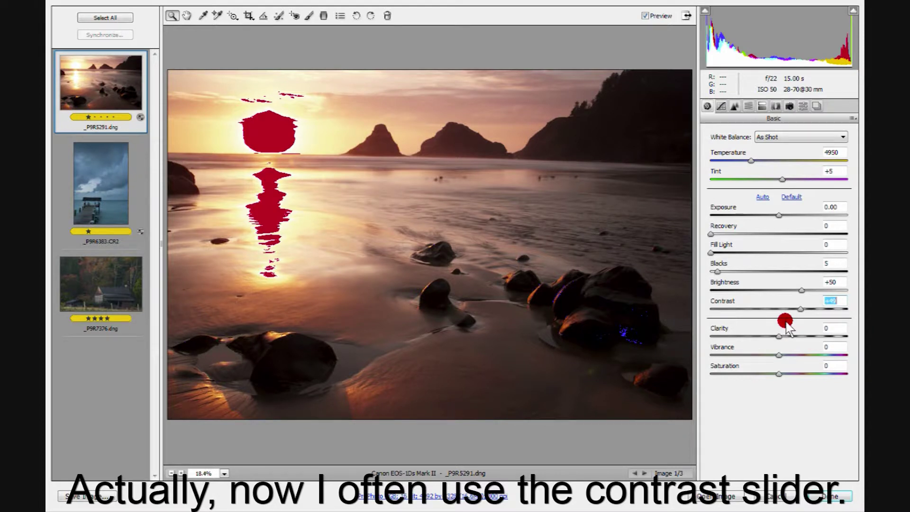
pyautogui.write('0')
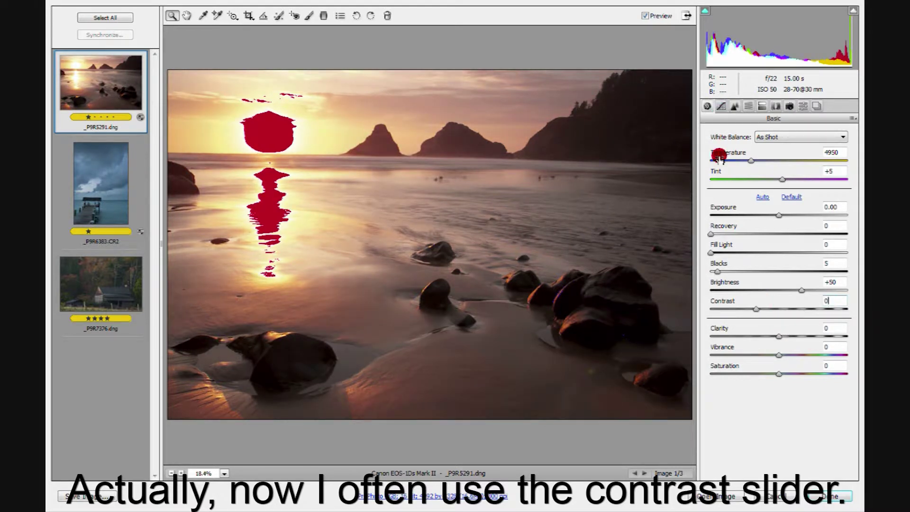
pyautogui.click(755, 308)
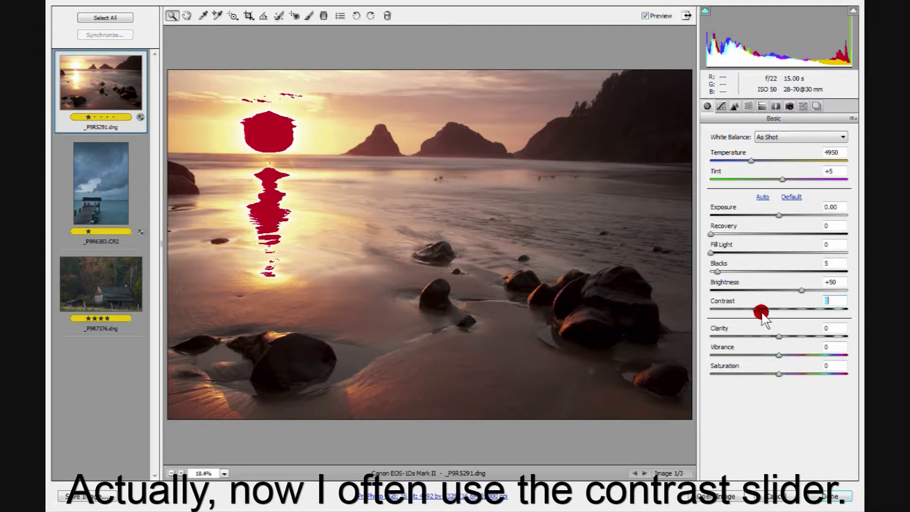
pyautogui.write('25')
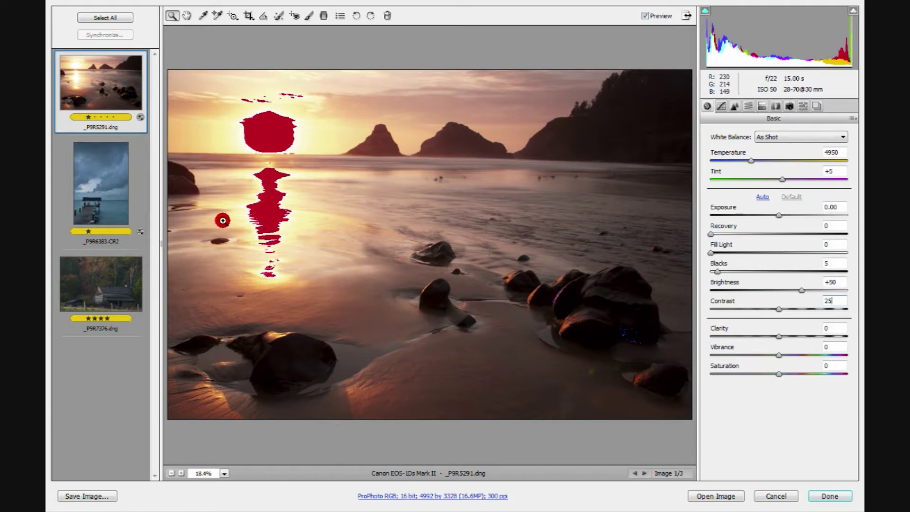
pyautogui.click(98, 274)
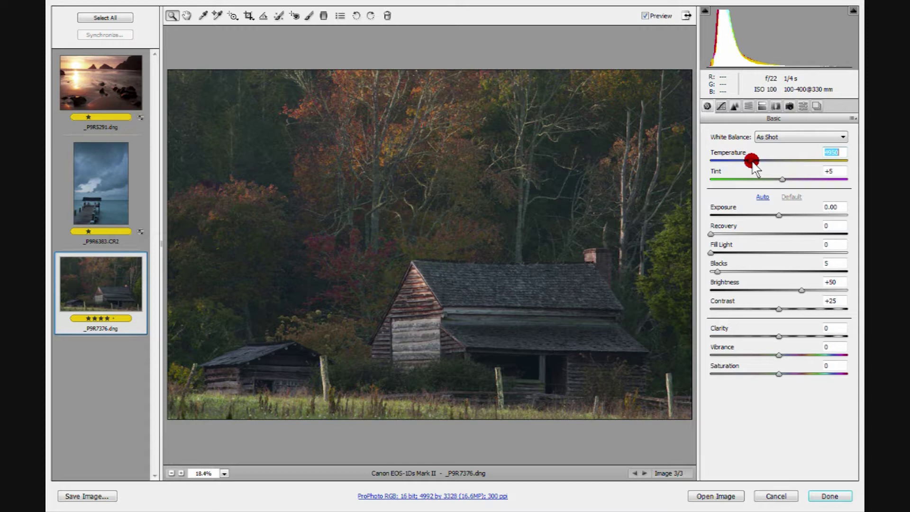
# Enter Temperature 5200 and raise Exposure, overshooting before settling around +1.10
pyautogui.write('5200')
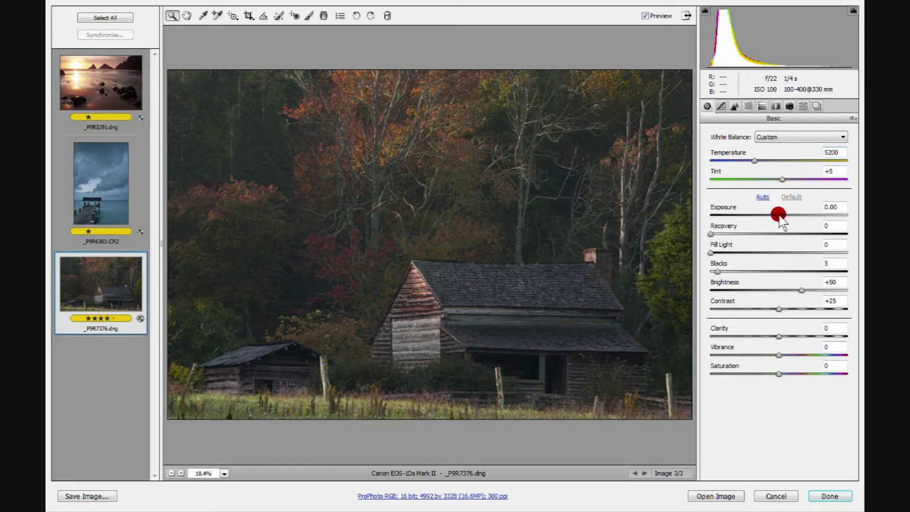
pyautogui.moveTo(778, 214); pyautogui.dragTo(801, 216)
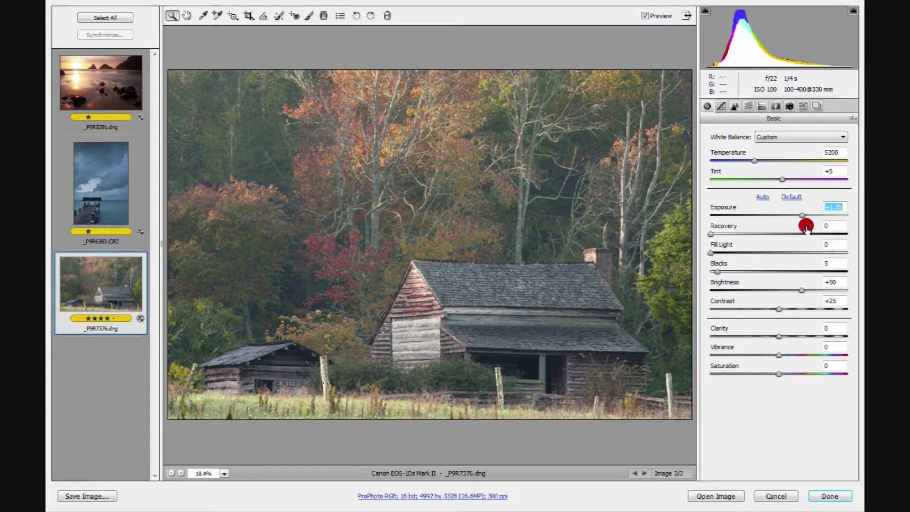
pyautogui.moveTo(801, 219)
pyautogui.mouseDown()
pyautogui.moveTo(827, 218)
pyautogui.moveTo(816, 217)
pyautogui.mouseUp()
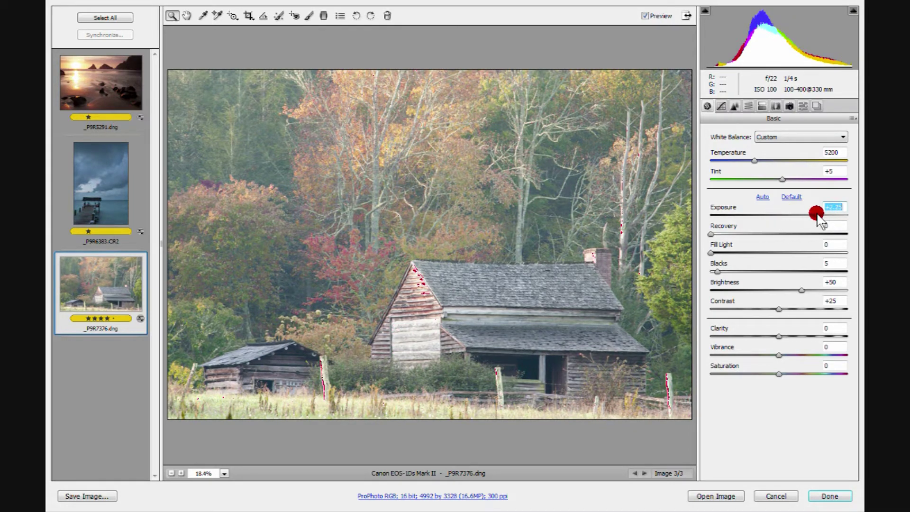
pyautogui.moveTo(816, 215); pyautogui.dragTo(792, 232)
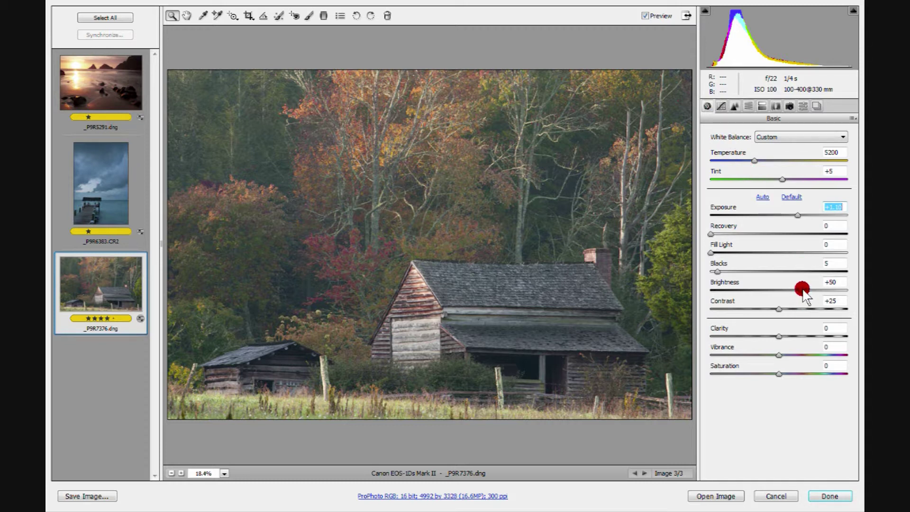
# Drop Brightness to +20, nudge Blacks to 9, and toggle Preview repeatedly to compare before and after
pyautogui.moveTo(802, 289); pyautogui.dragTo(788, 289)
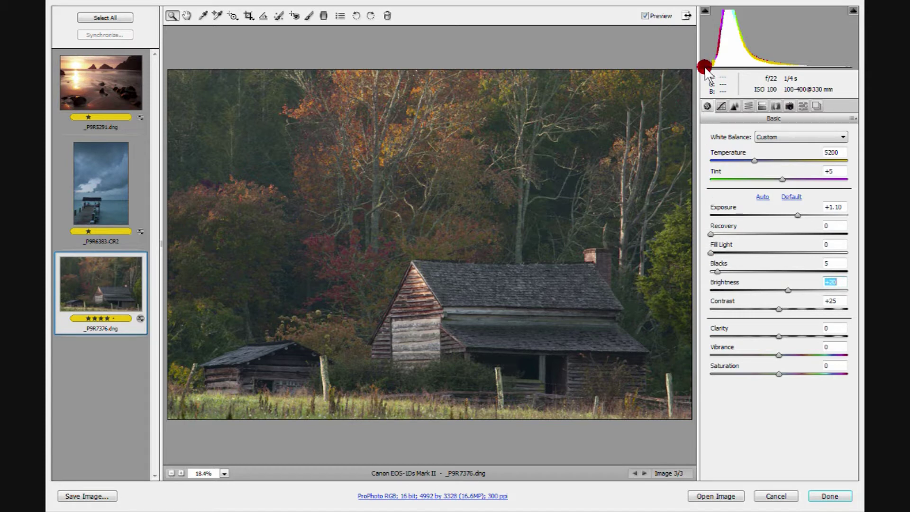
pyautogui.moveTo(716, 271); pyautogui.dragTo(720, 271)
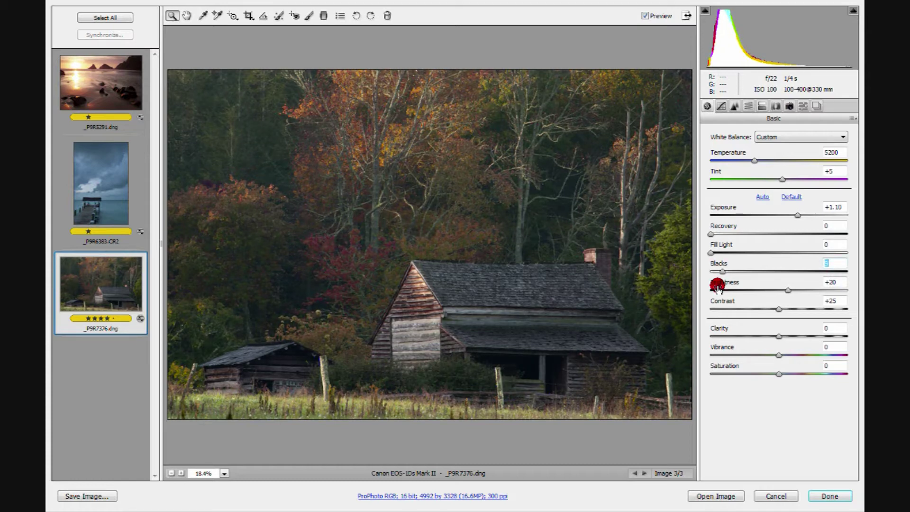
pyautogui.click(643, 14)
pyautogui.click(643, 14)
pyautogui.click(643, 14)
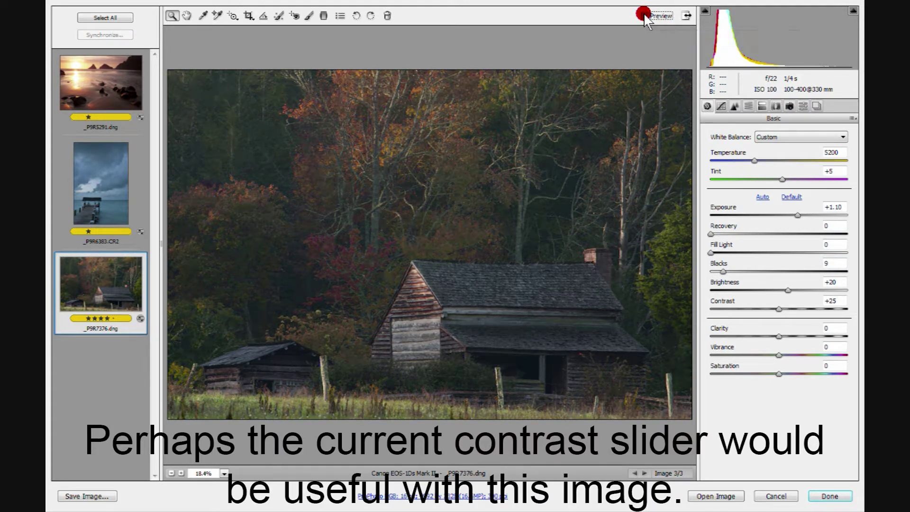
pyautogui.click(643, 14)
pyautogui.click(644, 15)
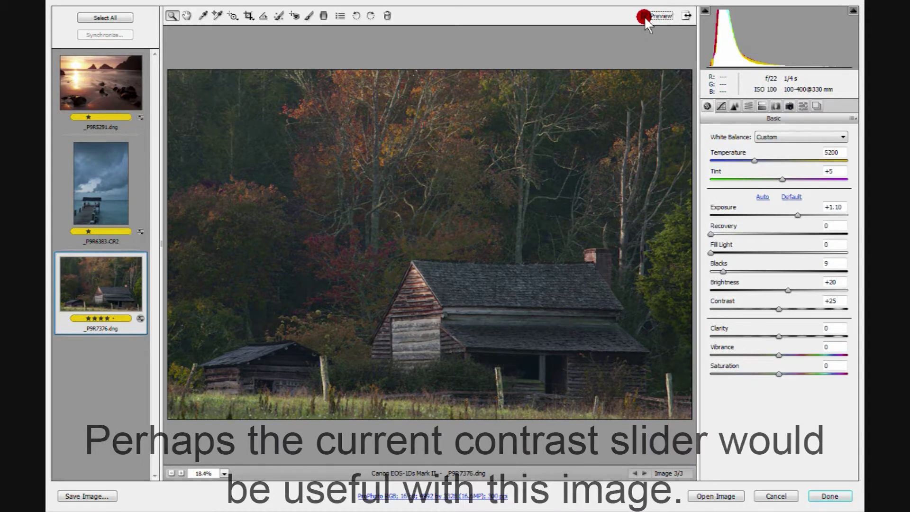
pyautogui.click(644, 16)
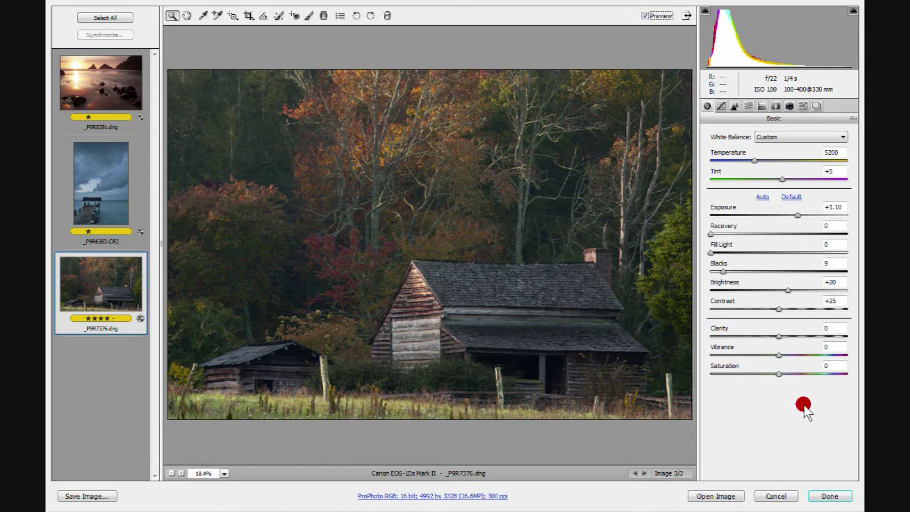
# Preview Clarity at maximum then set +15, set Vibrance to +35, and compare with Preview toggled
pyautogui.moveTo(780, 337); pyautogui.dragTo(778, 336)
pyautogui.moveTo(777, 336); pyautogui.dragTo(777, 360)
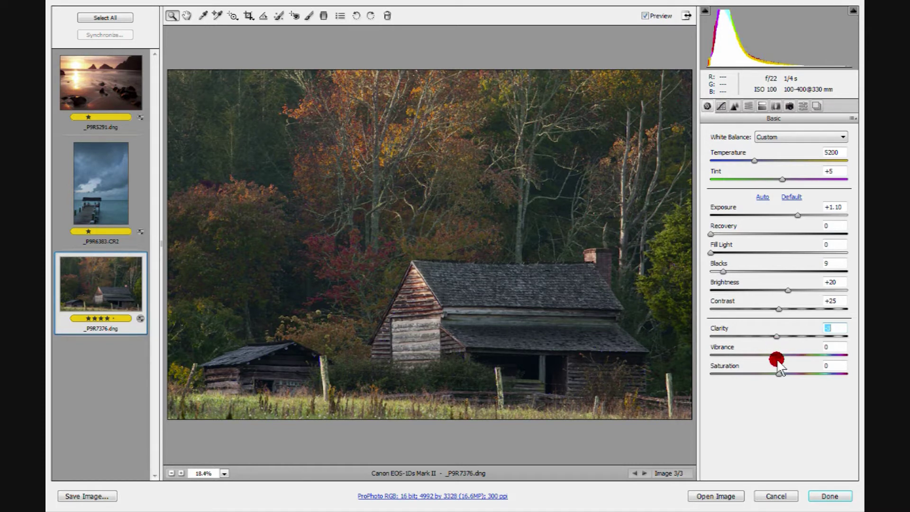
pyautogui.write('15')
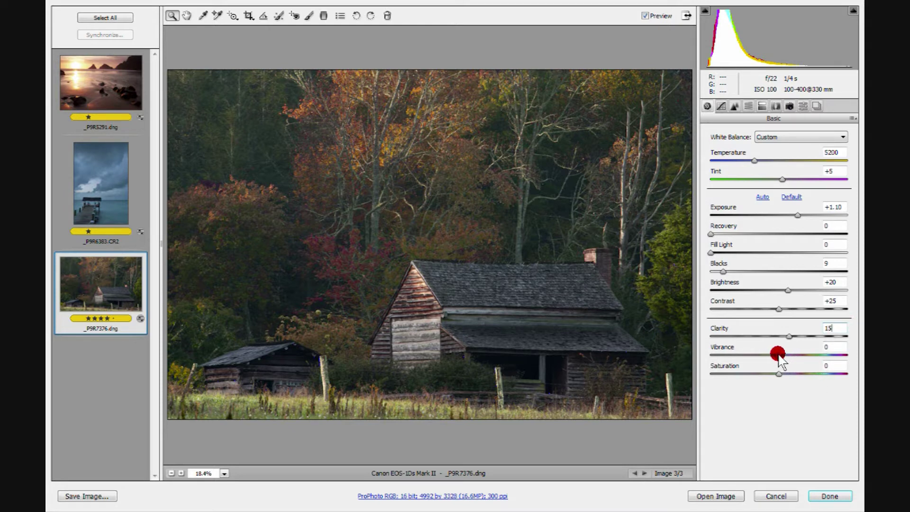
pyautogui.moveTo(778, 355); pyautogui.dragTo(819, 359)
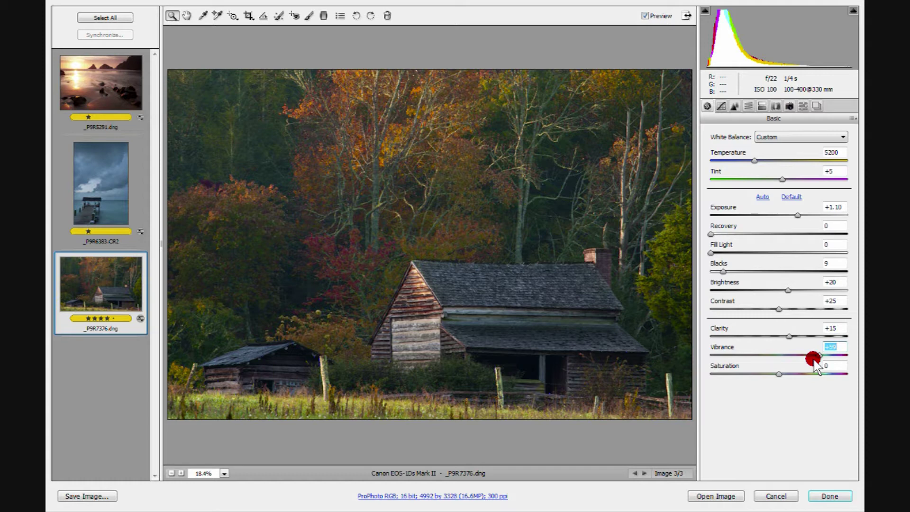
pyautogui.write('35')
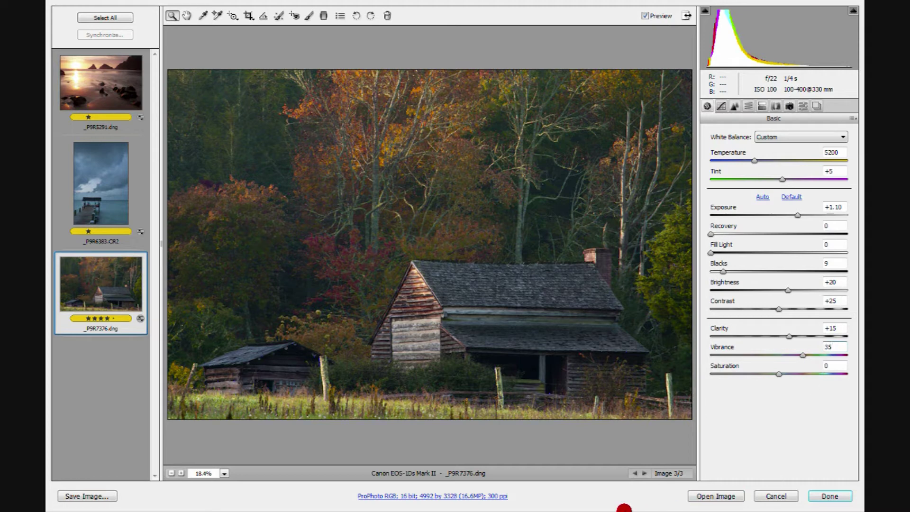
pyautogui.click(647, 17)
pyautogui.click(650, 20)
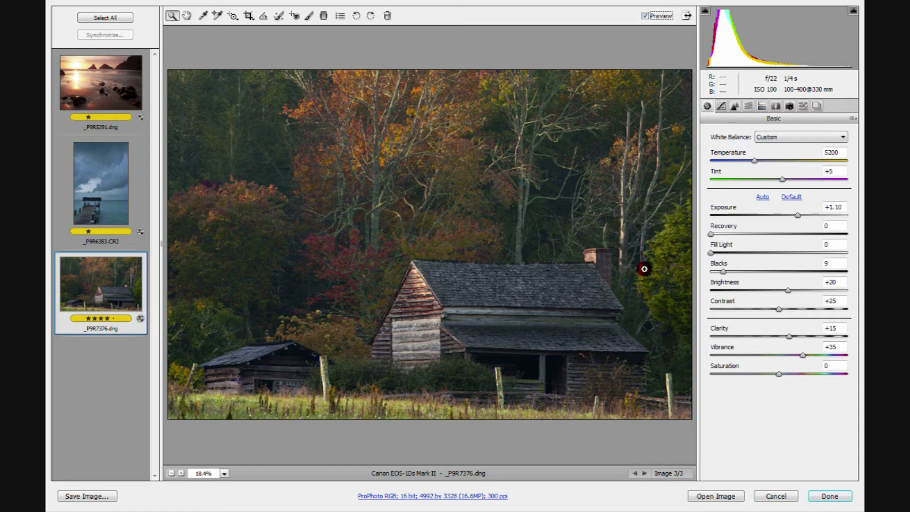
pyautogui.click(420, 496)
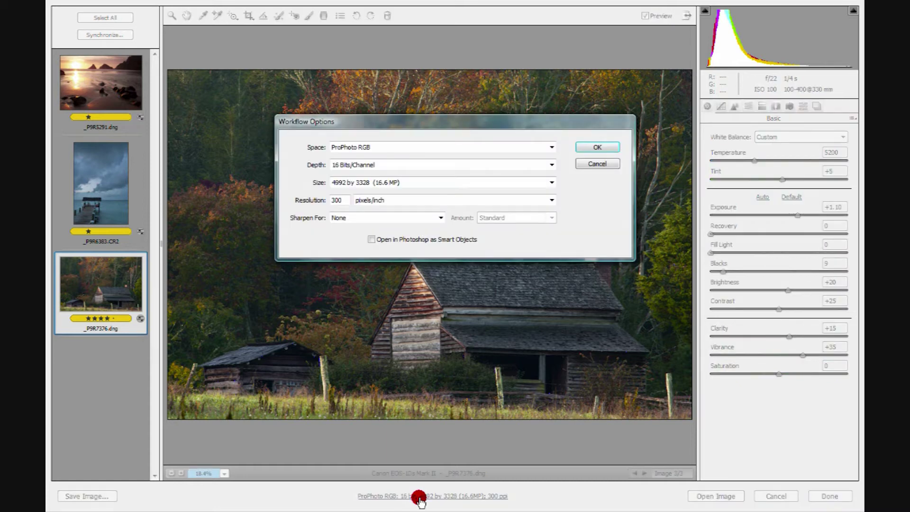
pyautogui.moveTo(590, 145); pyautogui.dragTo(567, 150)
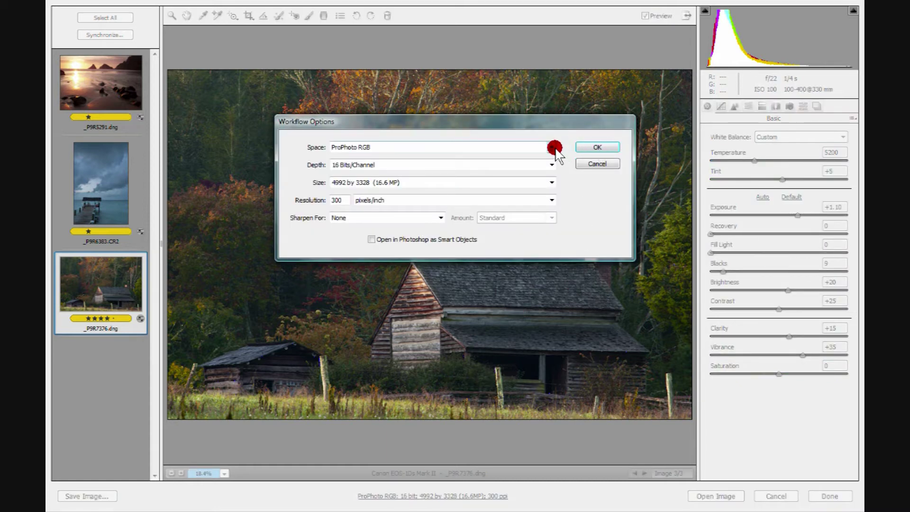
pyautogui.click(551, 147)
pyautogui.moveTo(451, 157); pyautogui.dragTo(339, 175)
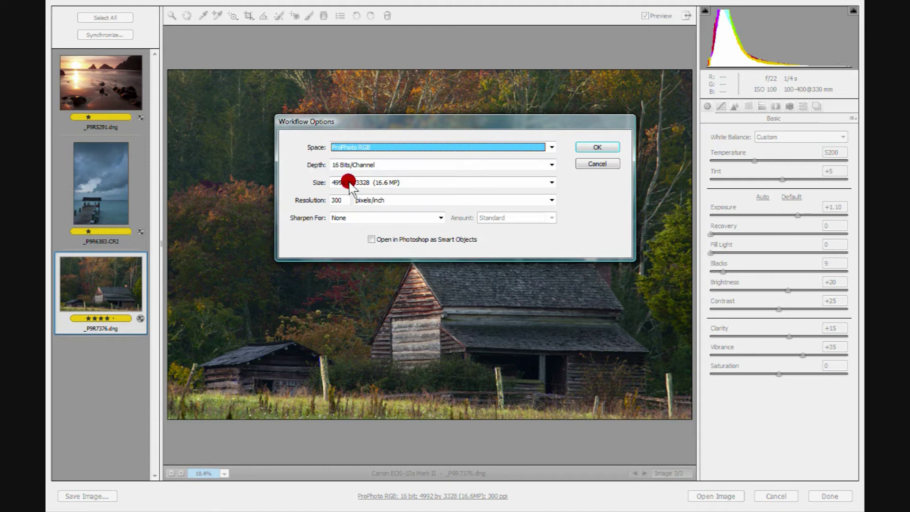
pyautogui.click(551, 164)
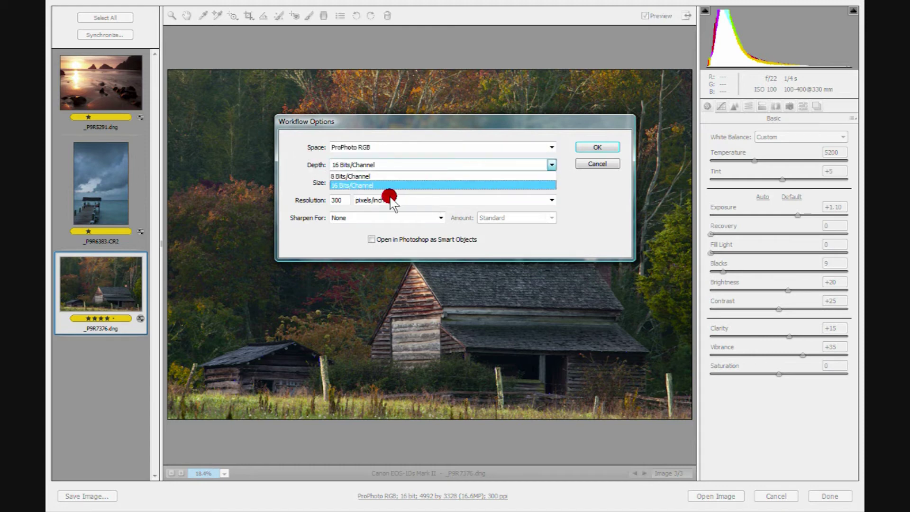
pyautogui.click(367, 186)
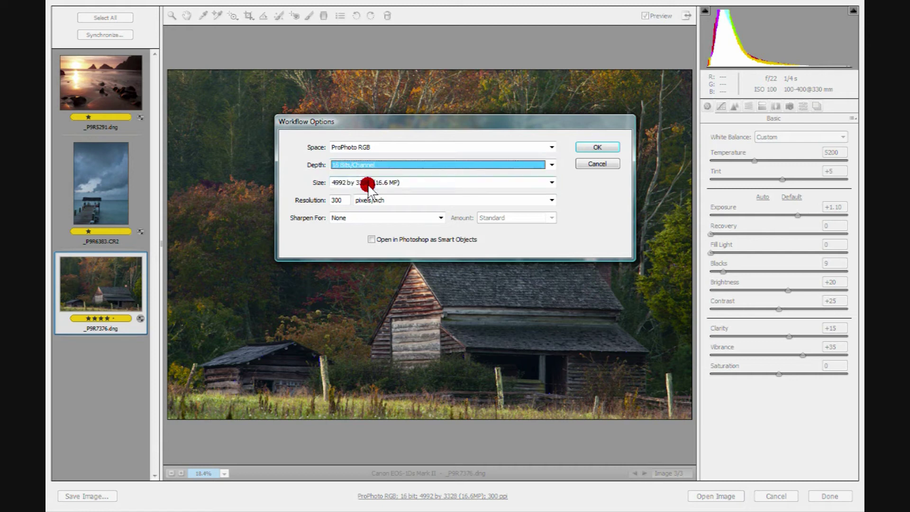
pyautogui.click(549, 183)
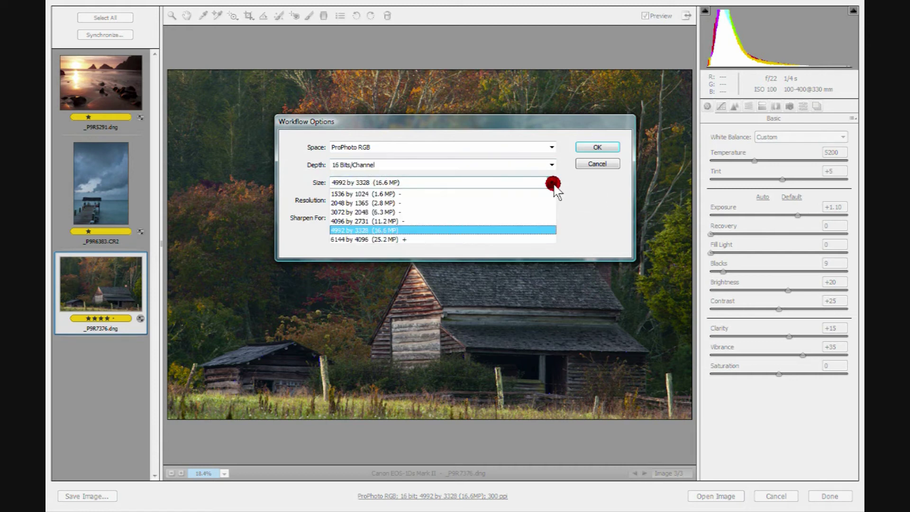
pyautogui.click(400, 231)
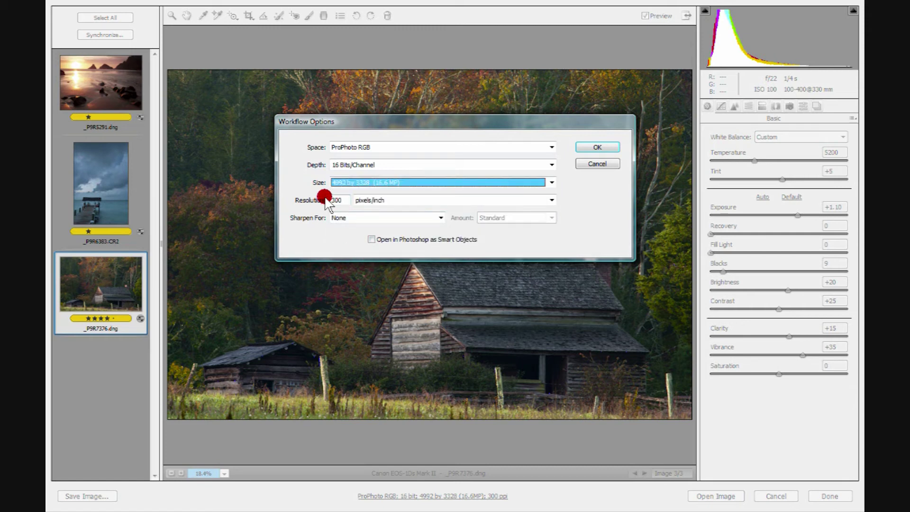
pyautogui.click(342, 200)
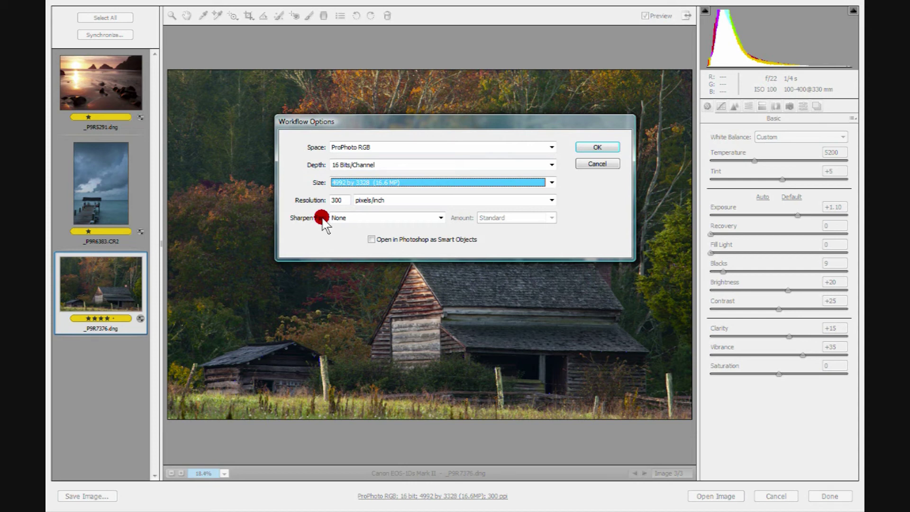
pyautogui.click(441, 217)
pyautogui.click(339, 226)
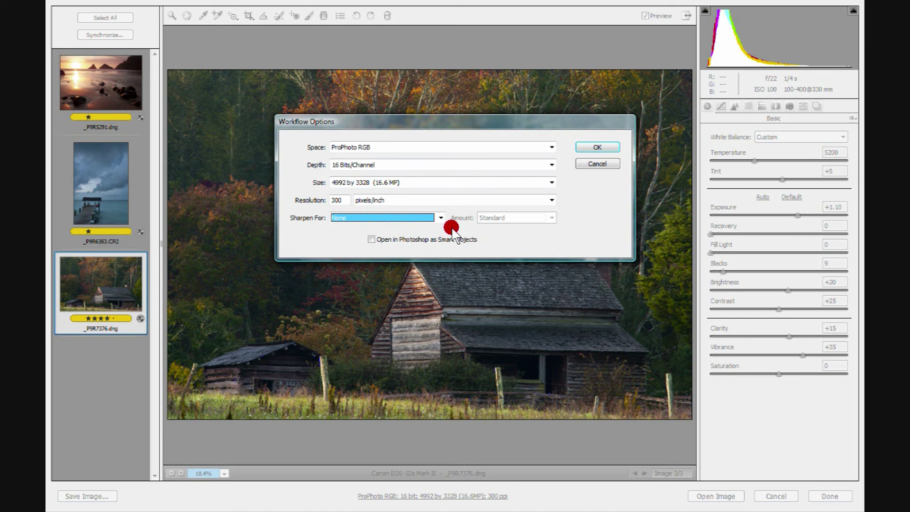
pyautogui.click(597, 147)
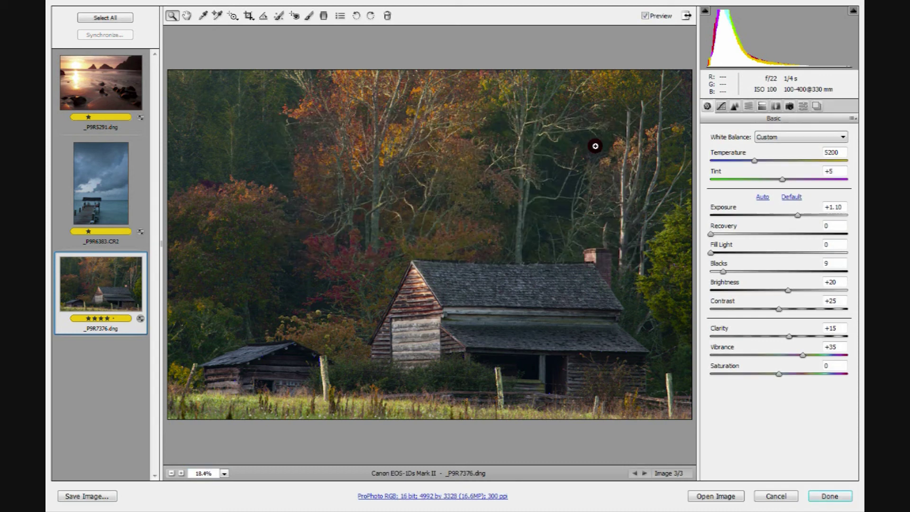
# Open the cabin photo in Photoshop as a 16-bit RGB document and maximise its window
pyautogui.click(713, 495)
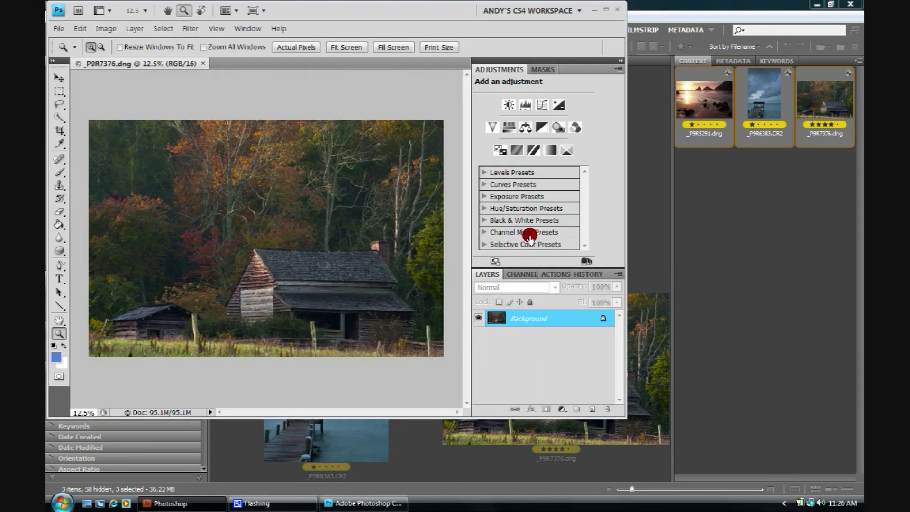
pyautogui.click(604, 10)
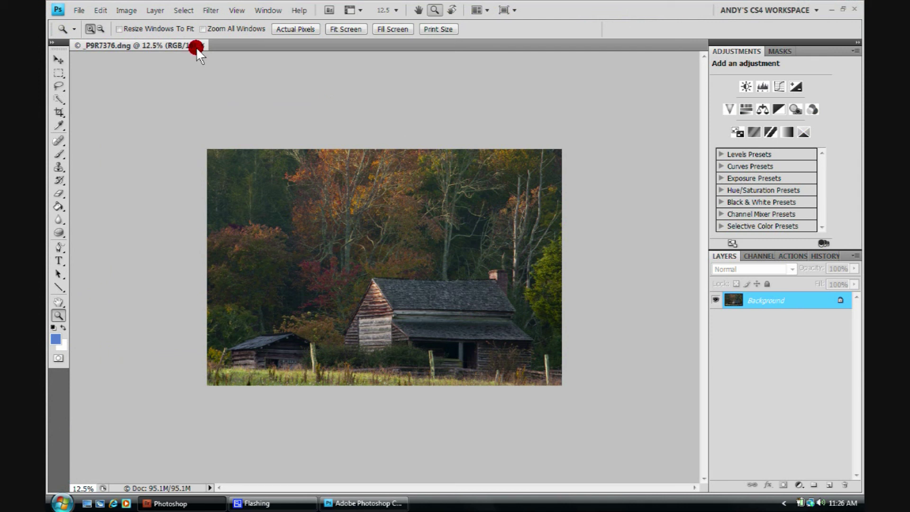